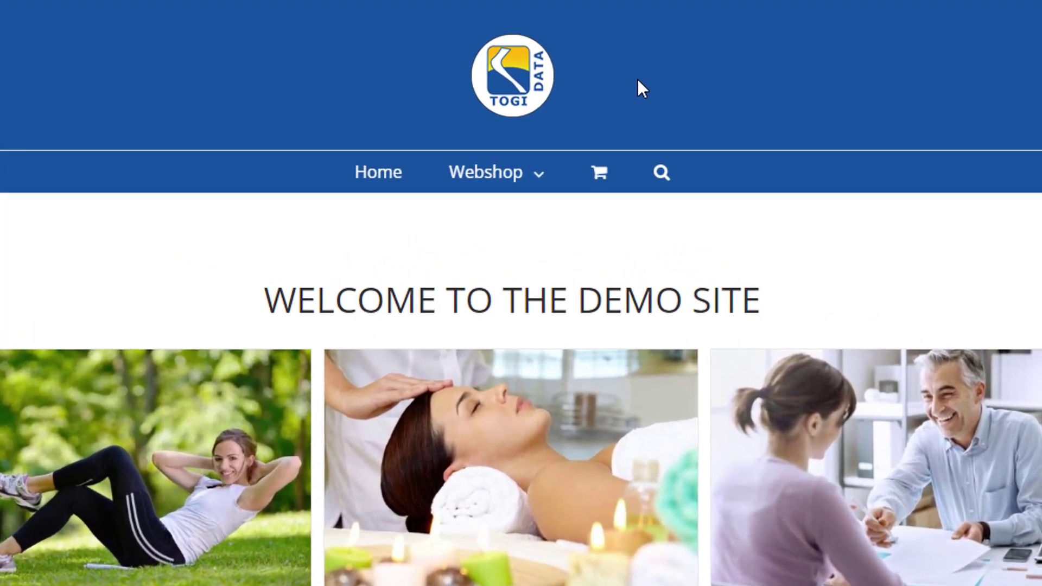
- Examine the demo site's Webshop submenus and the store's product category hierarchy in the admin area
mouse_move(514, 173)
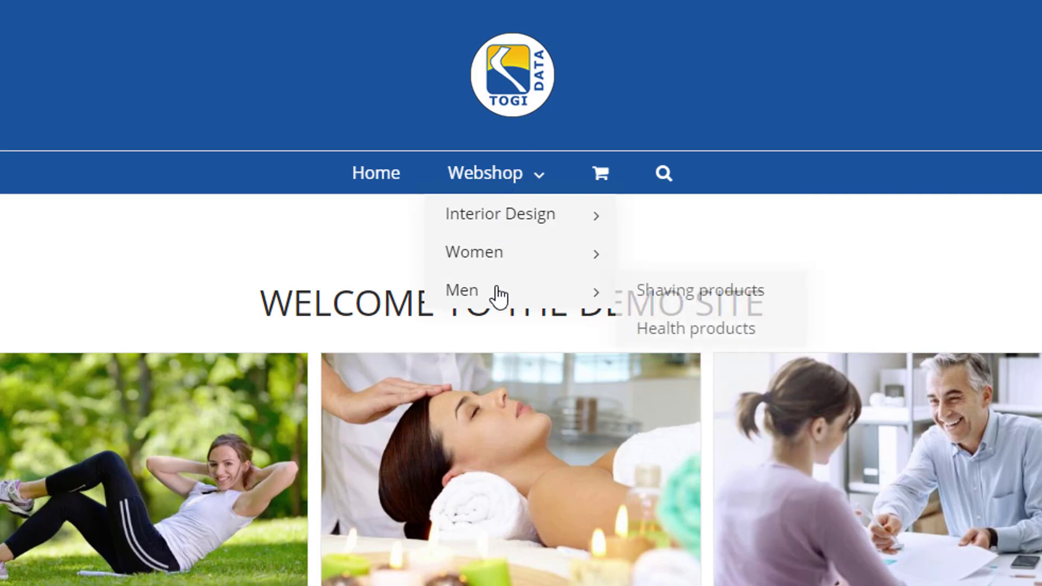
mouse_move(543, 252)
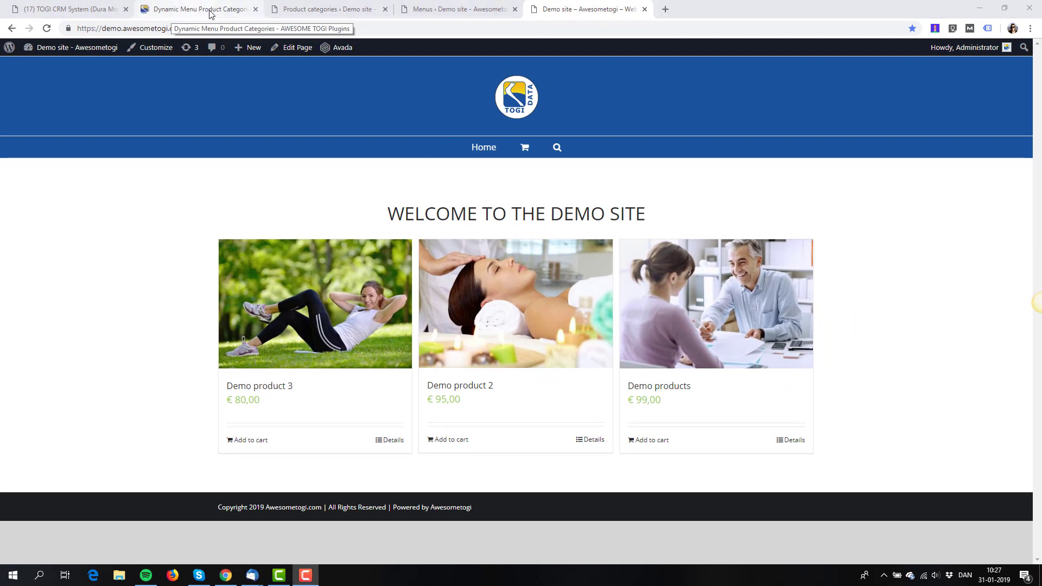
click(299, 10)
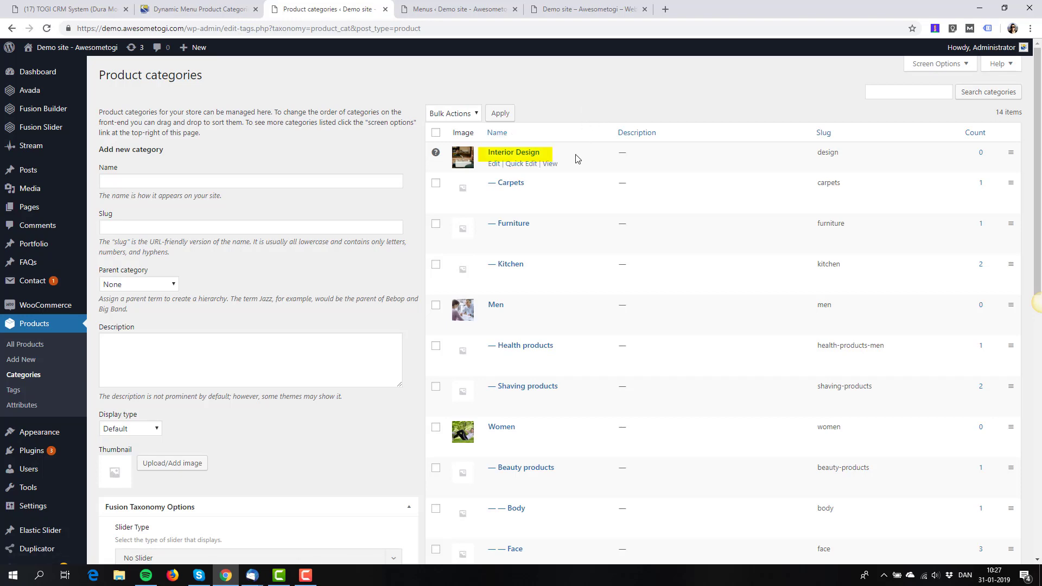
scroll(569, 402, down, 2)
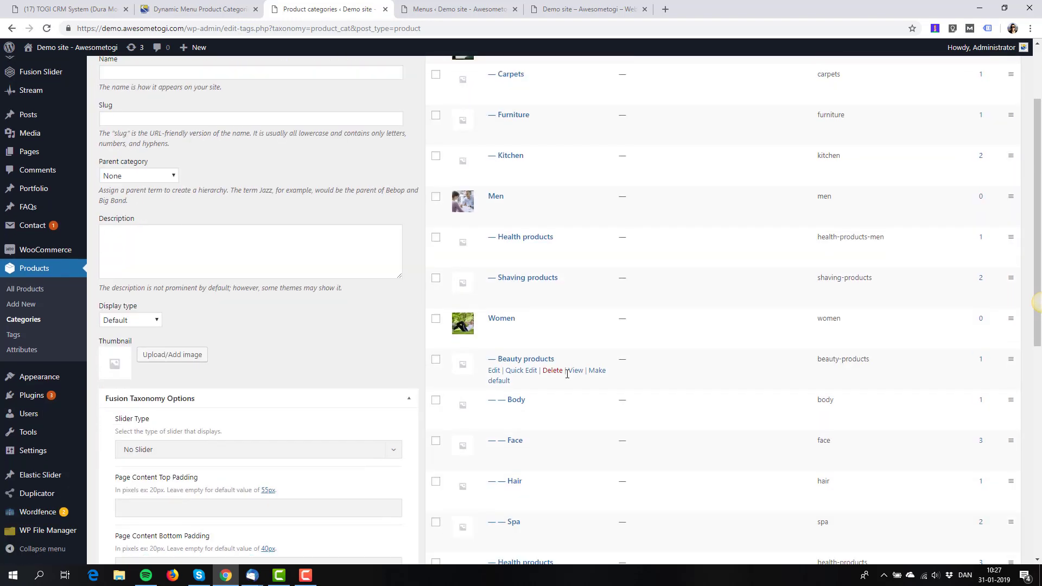
scroll(567, 361, down, 3)
scroll(546, 391, up, 5)
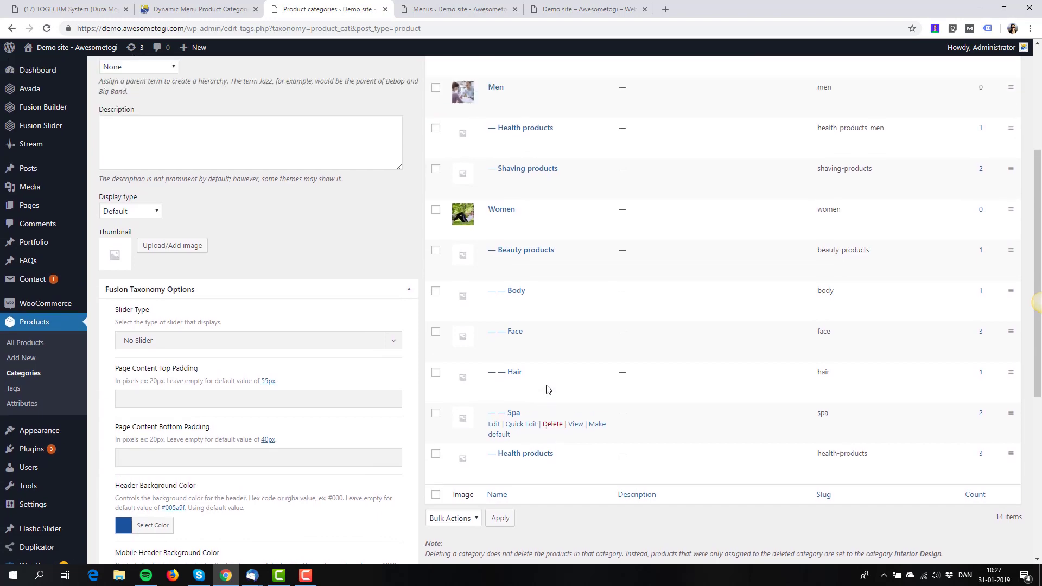
- Enable the Dynamic Menus item type in the screen options of the Menus admin page
click(441, 9)
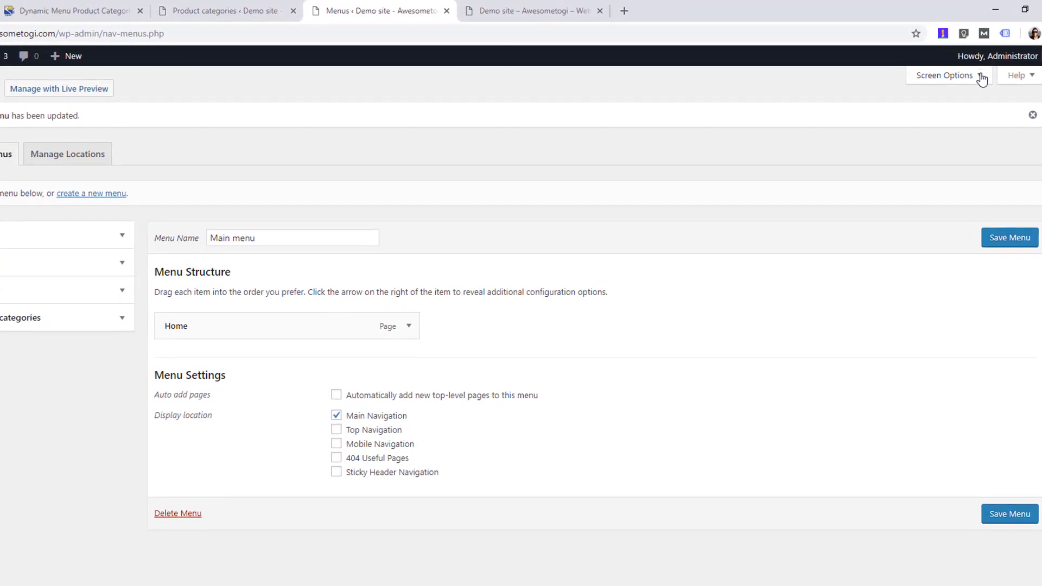
click(977, 76)
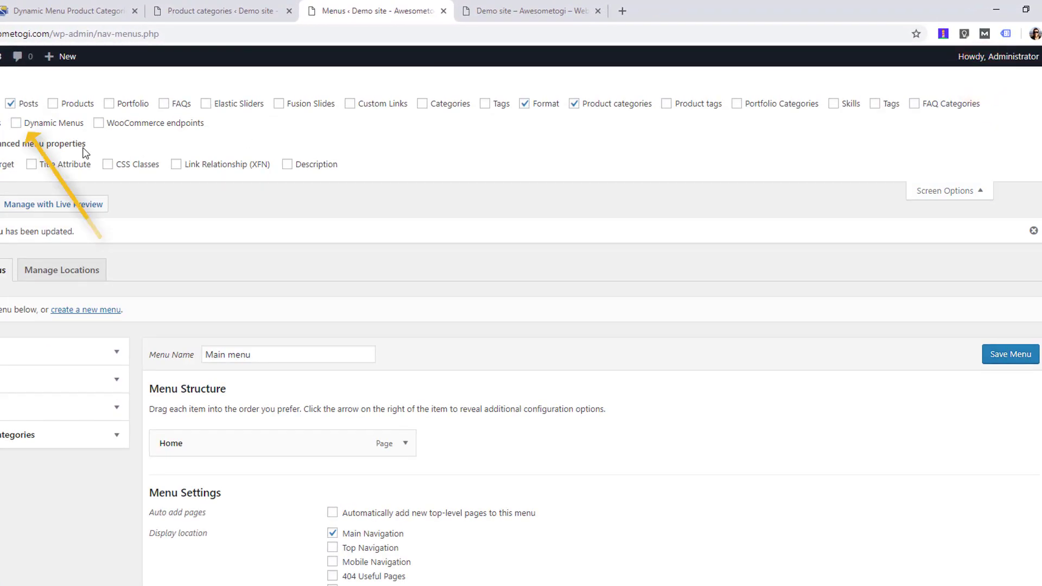
click(16, 125)
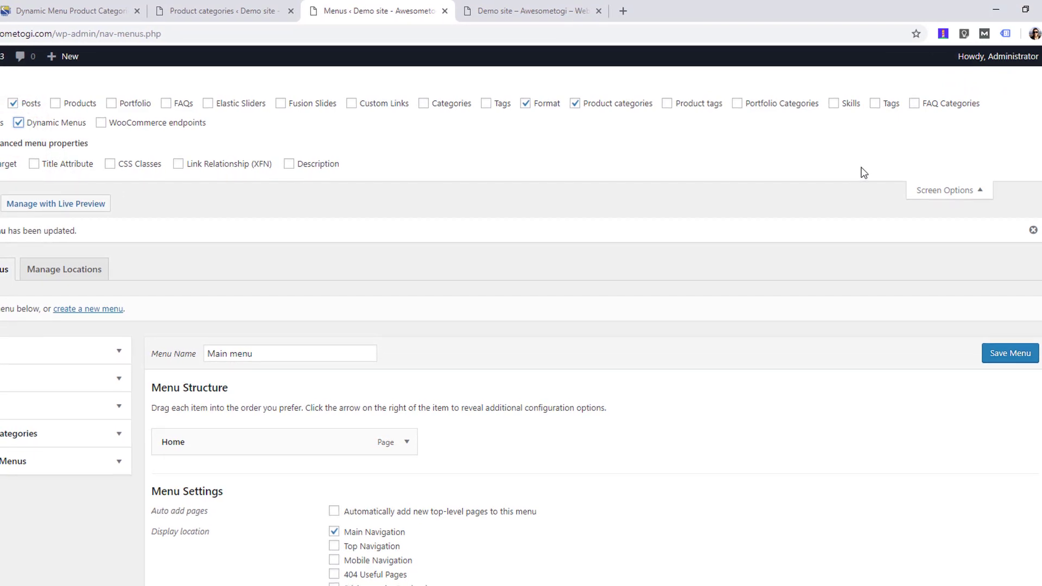
click(976, 190)
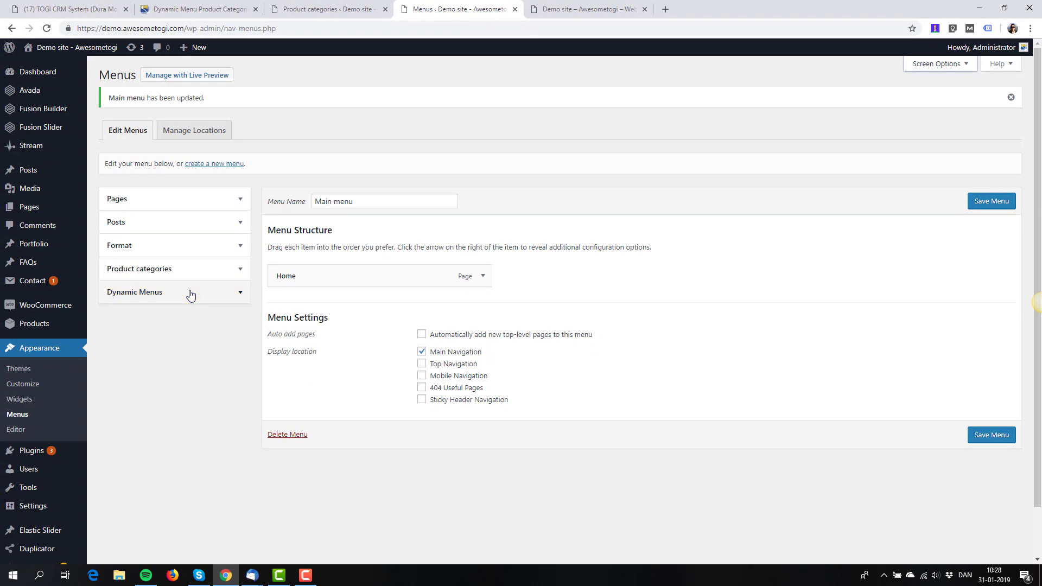
- Add the Dynamic Product Categories item to Main menu, expand its settings and save the menu
click(239, 293)
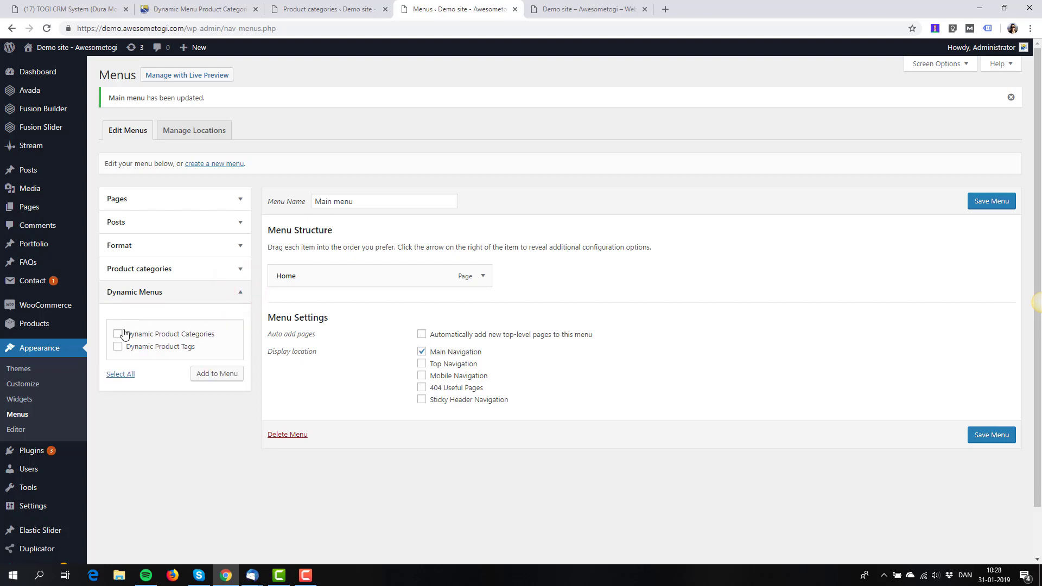
click(118, 335)
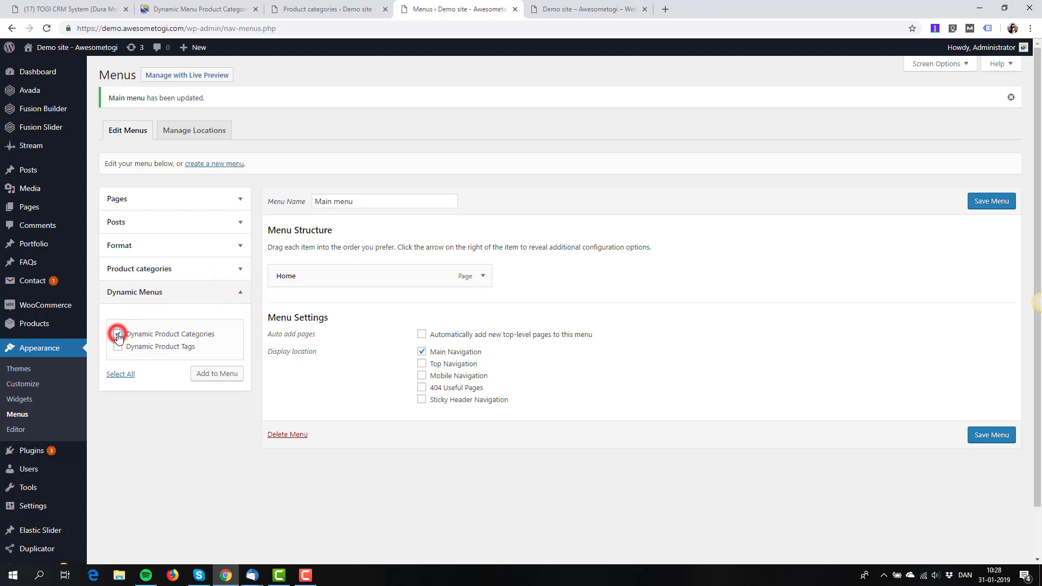
click(217, 375)
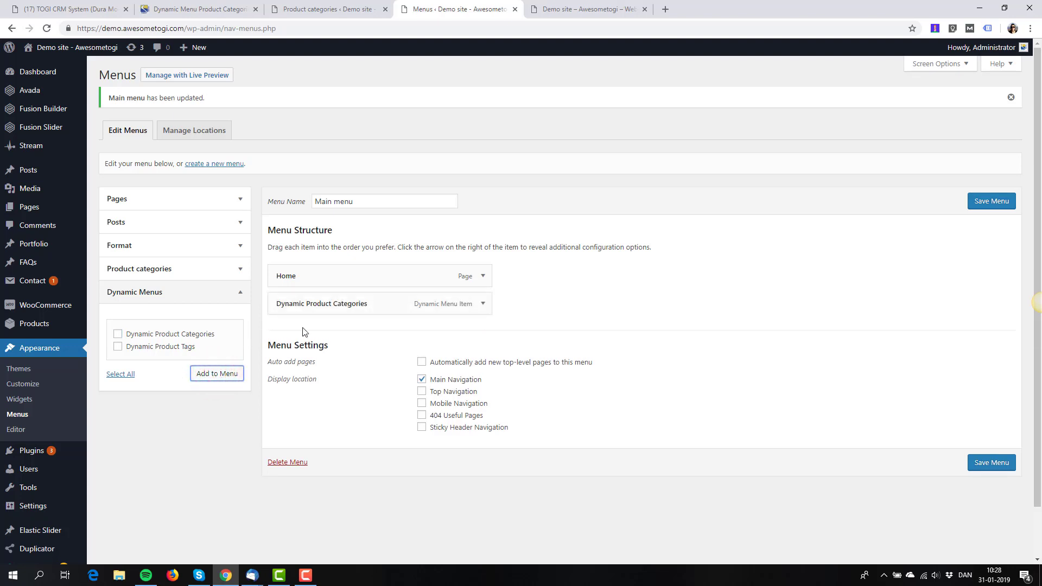
click(483, 303)
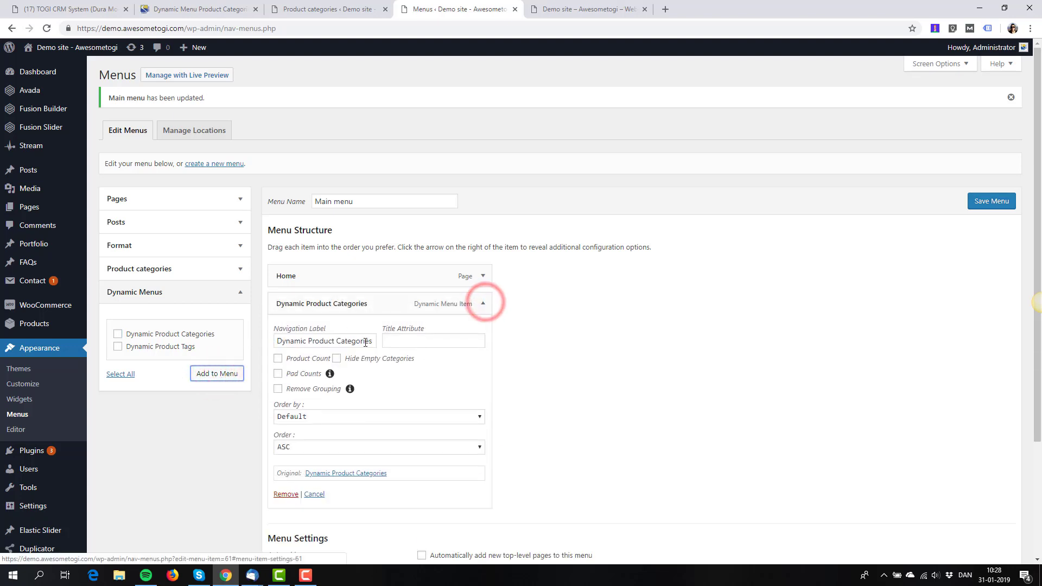
click(977, 205)
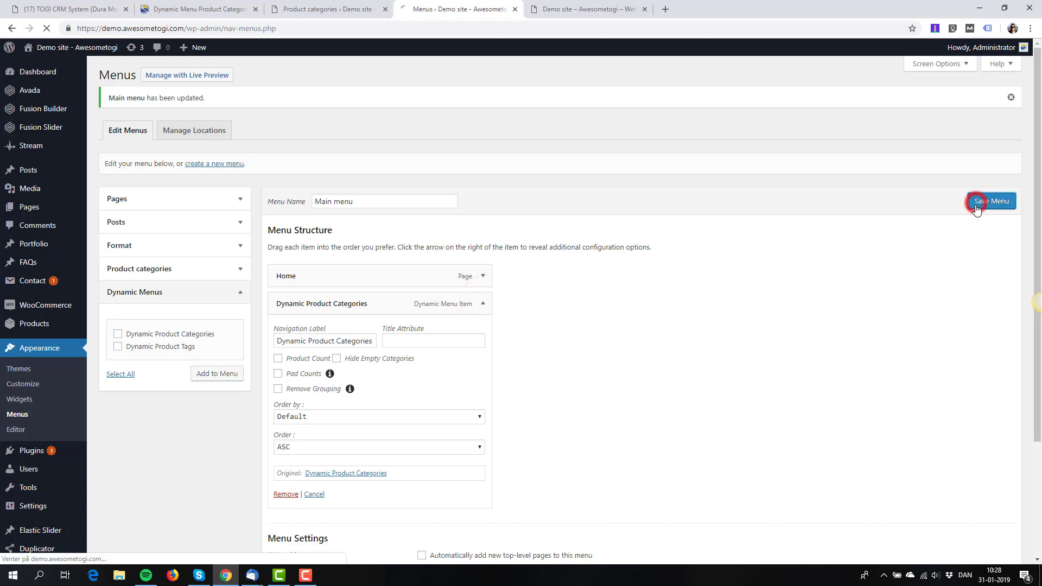
- Reload the demo site's home page and examine the Dynamic Product Categories submenus for Interior Design, Men and Women
click(595, 9)
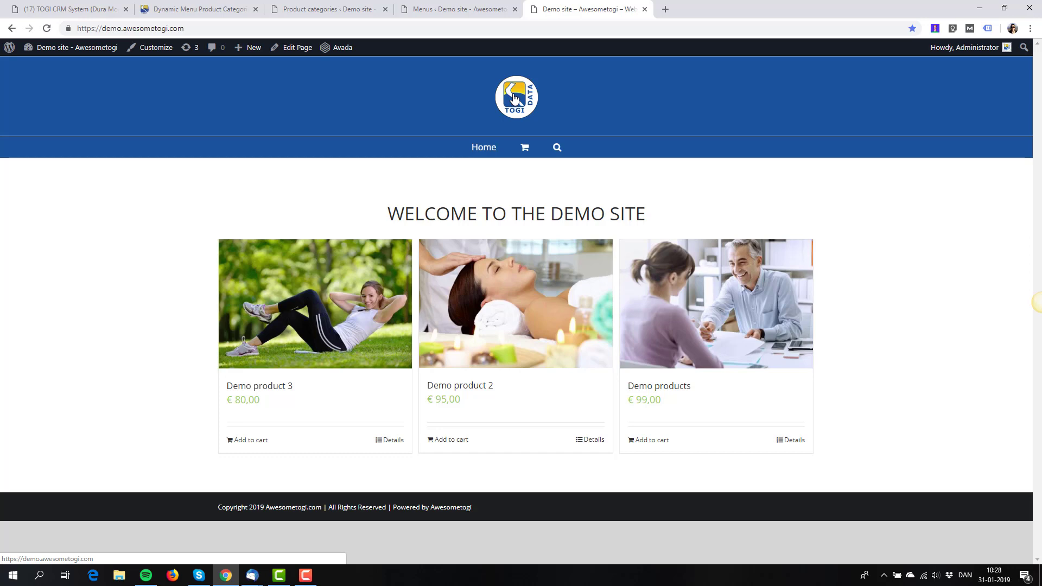
click(515, 98)
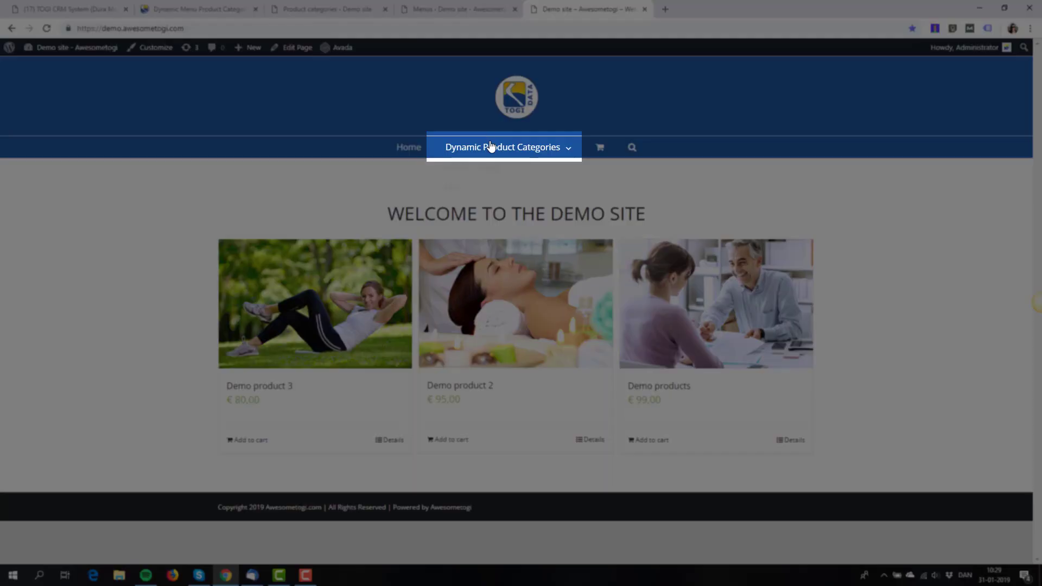
mouse_move(490, 148)
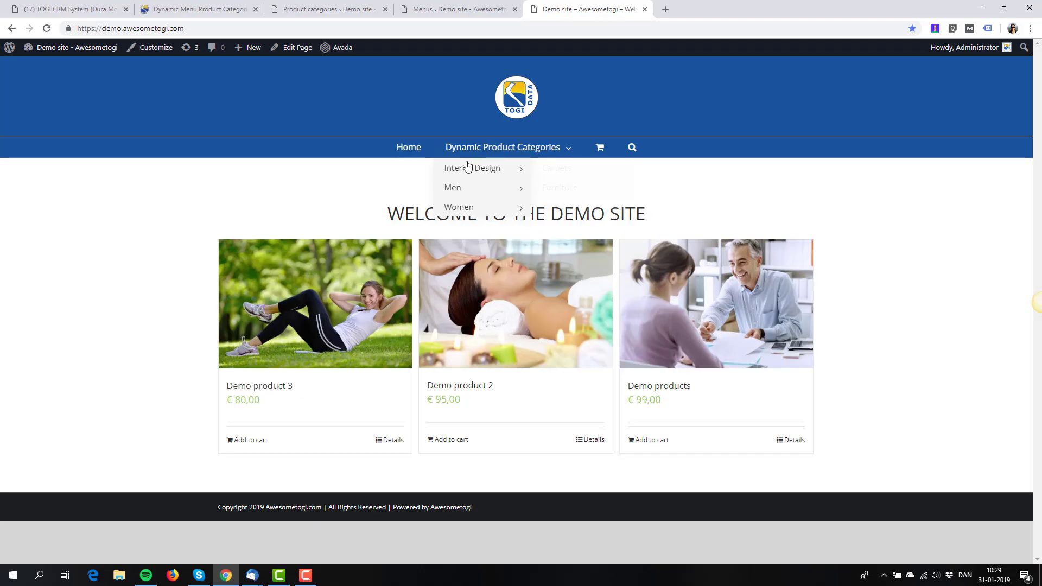
mouse_move(452, 188)
mouse_move(462, 211)
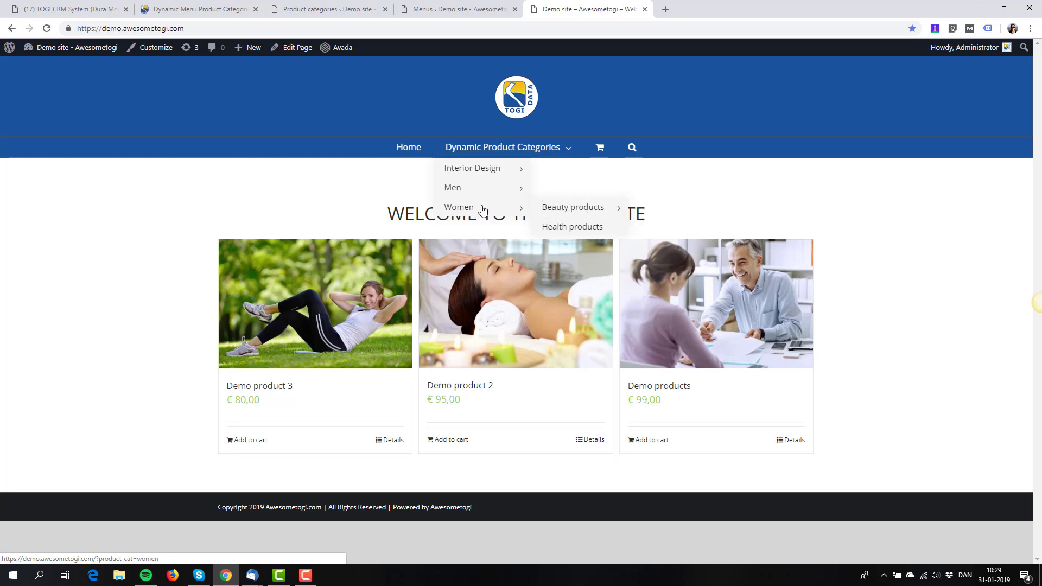
mouse_move(614, 214)
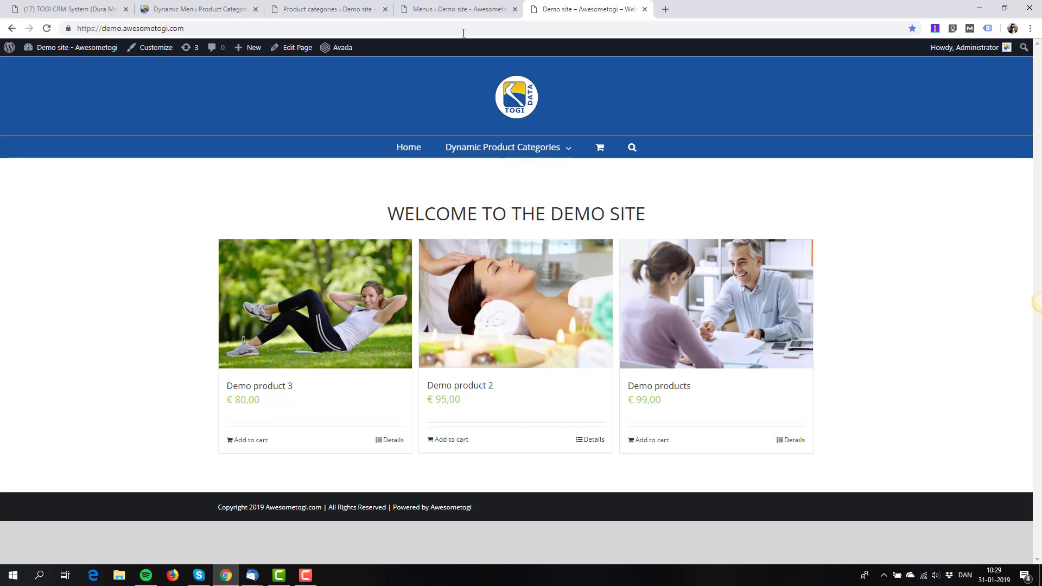
- Change the Dynamic Product Categories item's navigation label to Webshop, save the menu and reload the demo site's home page
click(461, 9)
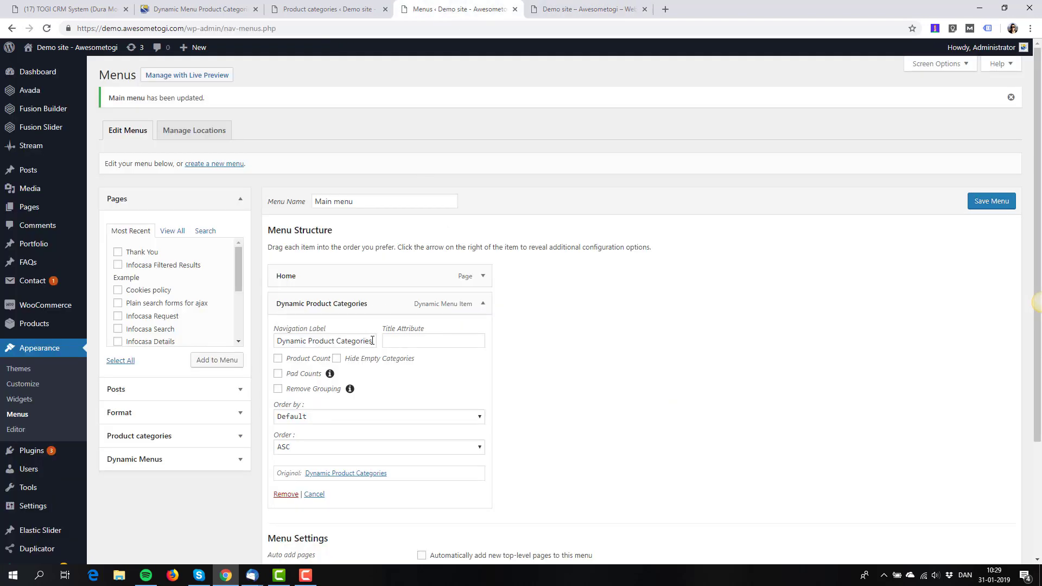
drag(372, 340, 274, 339)
text(Web)
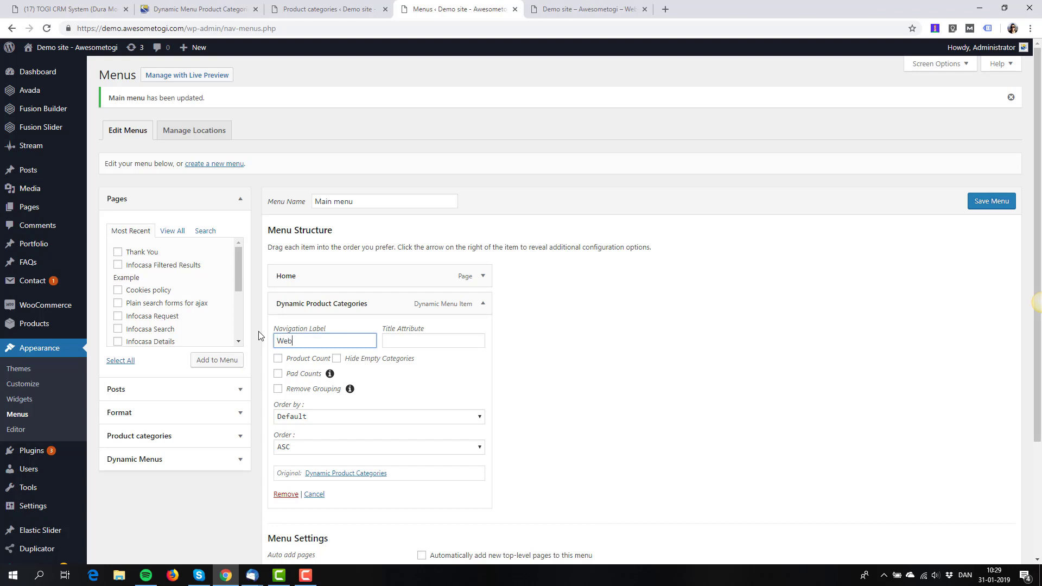
text(shop)
click(976, 200)
click(562, 9)
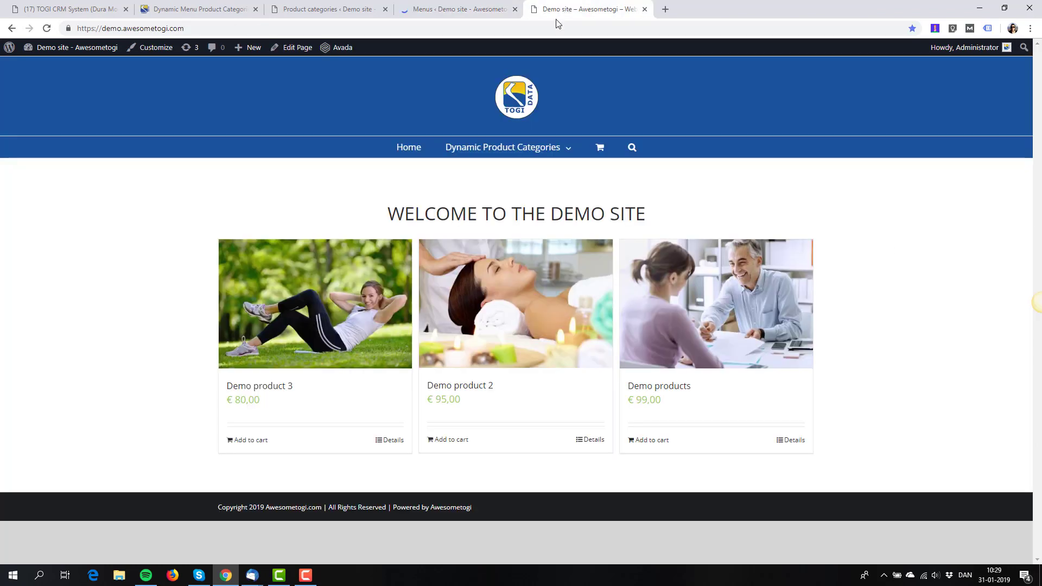
click(513, 106)
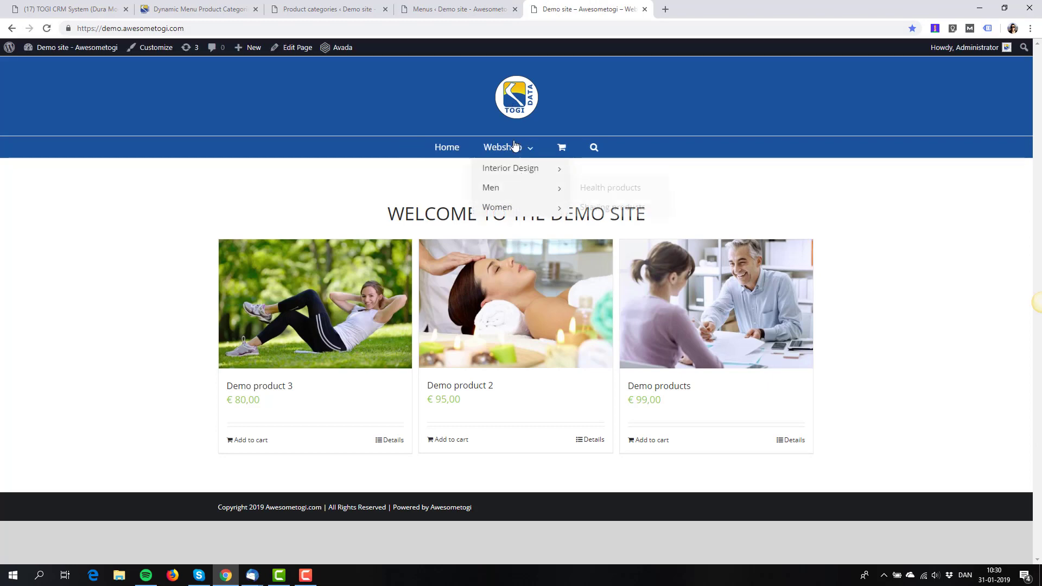
- Enable Product Count for the Webshop menu item and save the menu
click(427, 8)
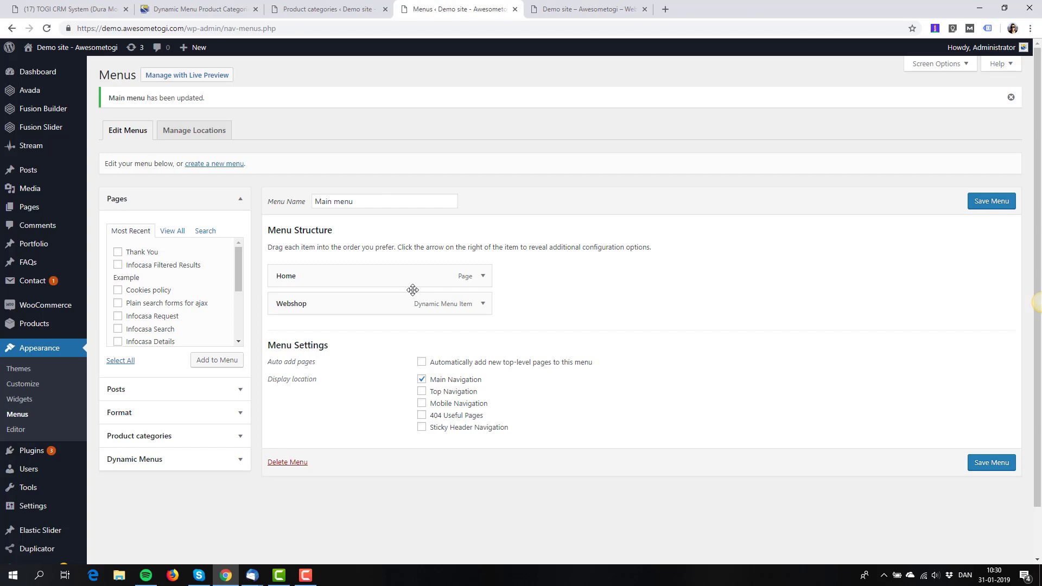
click(483, 304)
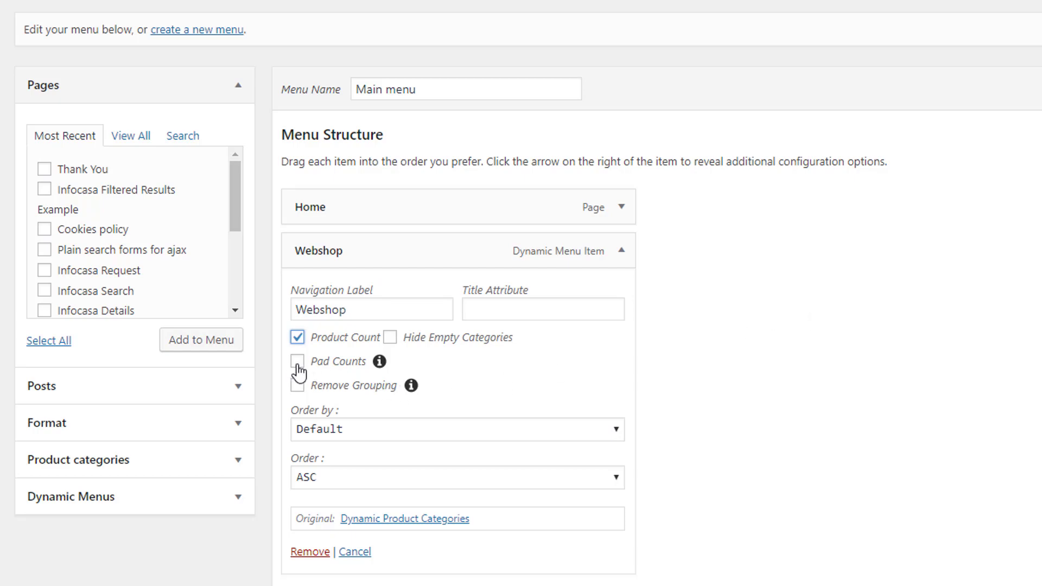
mouse_move(380, 372)
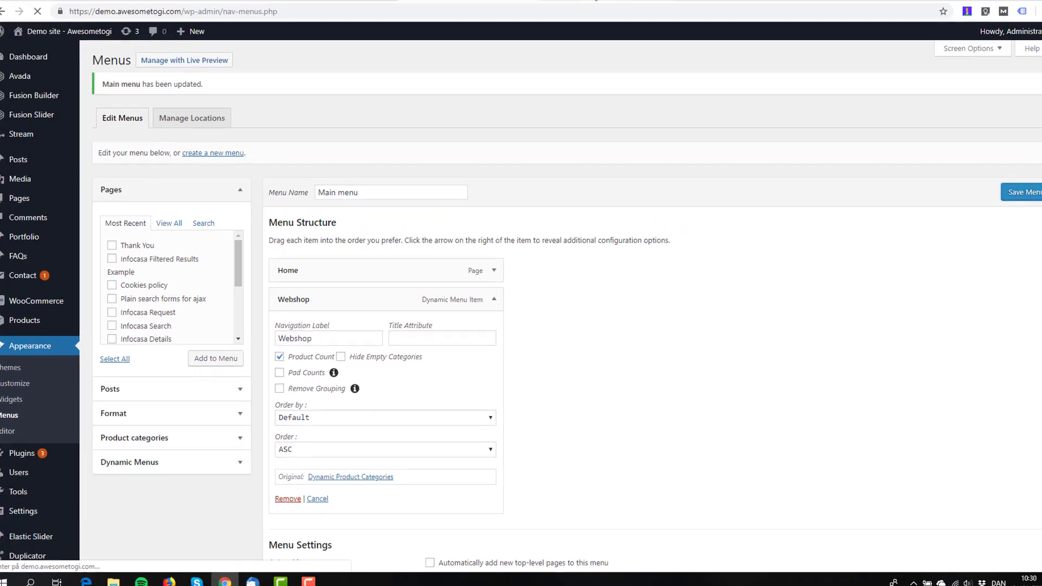
- Reload the demo site's home page and check the product counts in the Webshop submenu
click(579, 11)
click(515, 95)
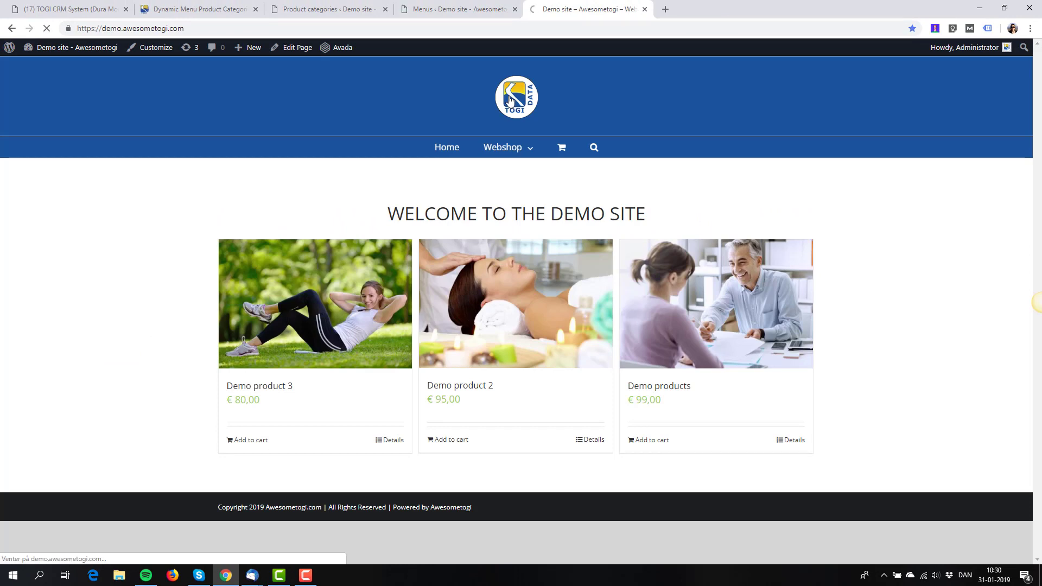
mouse_move(526, 144)
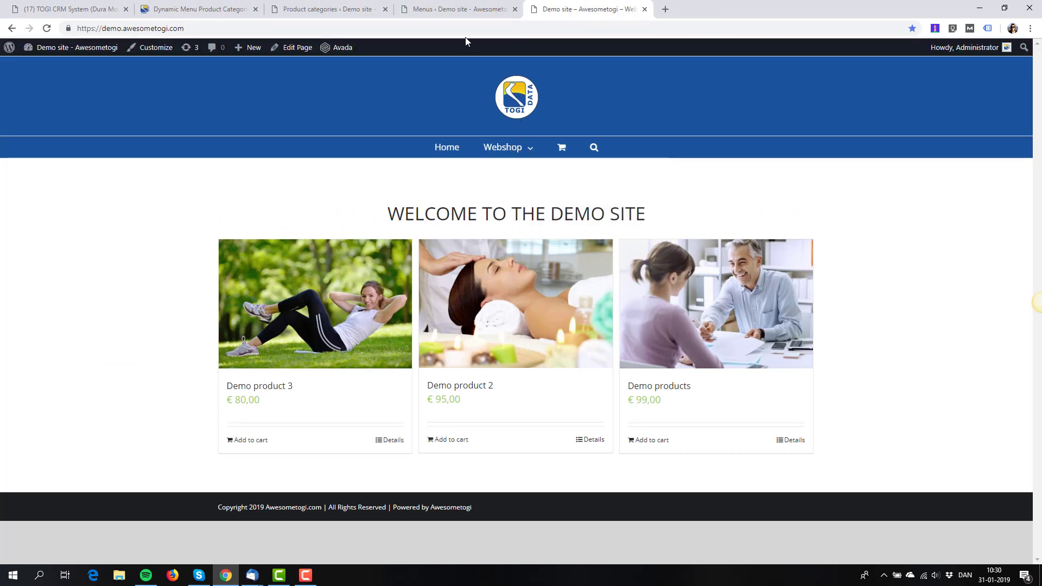
- Order the Webshop menu item's categories by Count and save the menu
click(458, 11)
click(315, 416)
click(309, 452)
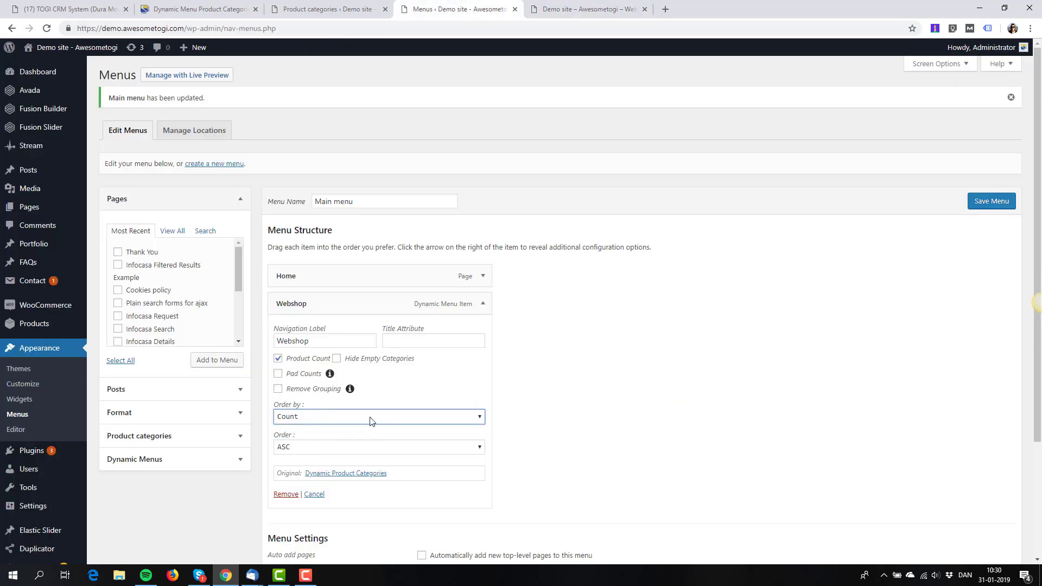
click(994, 200)
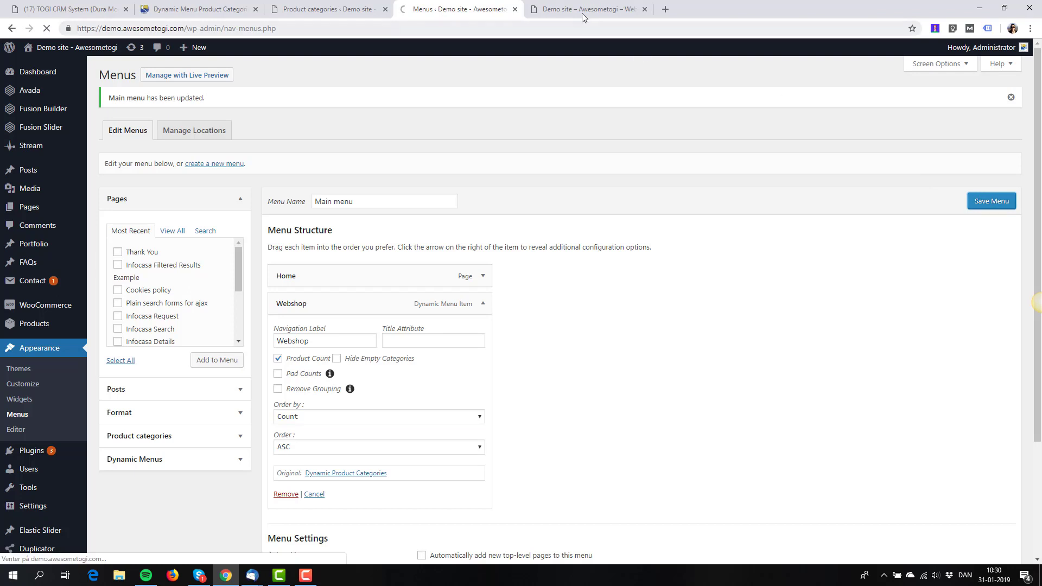
- Check the category order in the Webshop submenu on the demo site
click(583, 9)
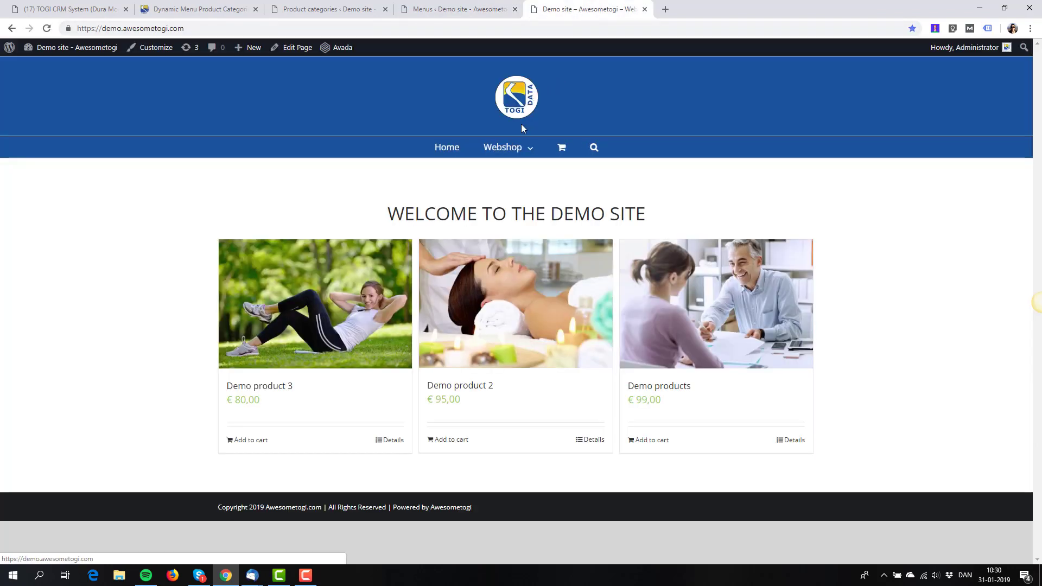
mouse_move(507, 148)
mouse_move(500, 168)
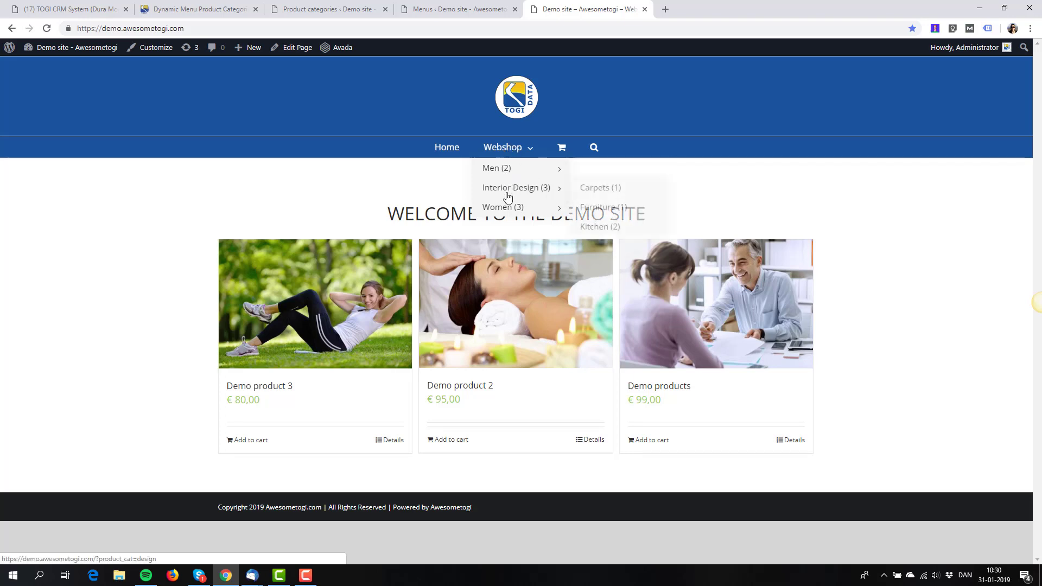
- Open the Webshop menu item's settings in the menu editor and view the Webshop submenu on the demo site
click(485, 11)
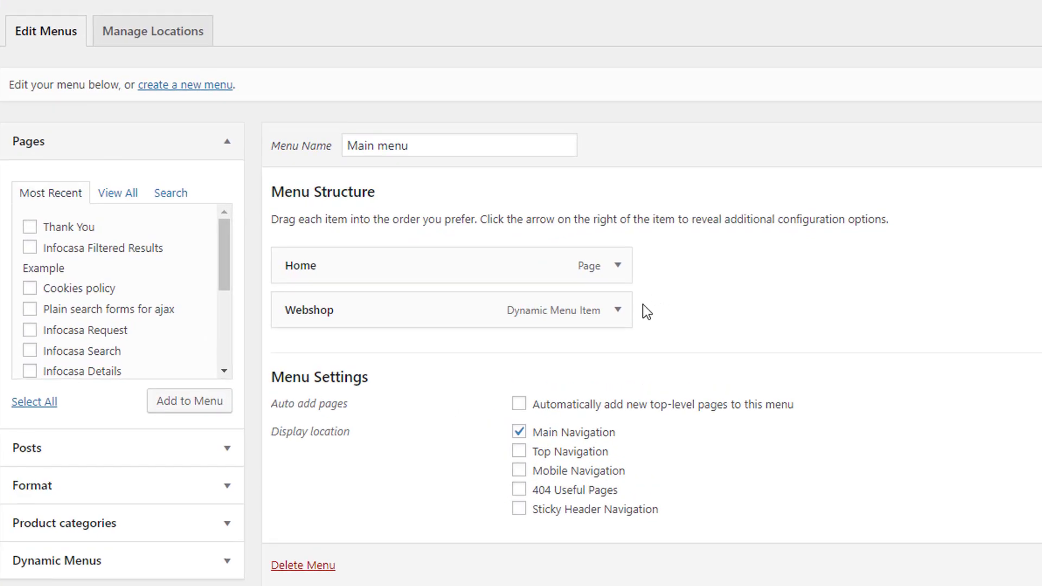
click(618, 310)
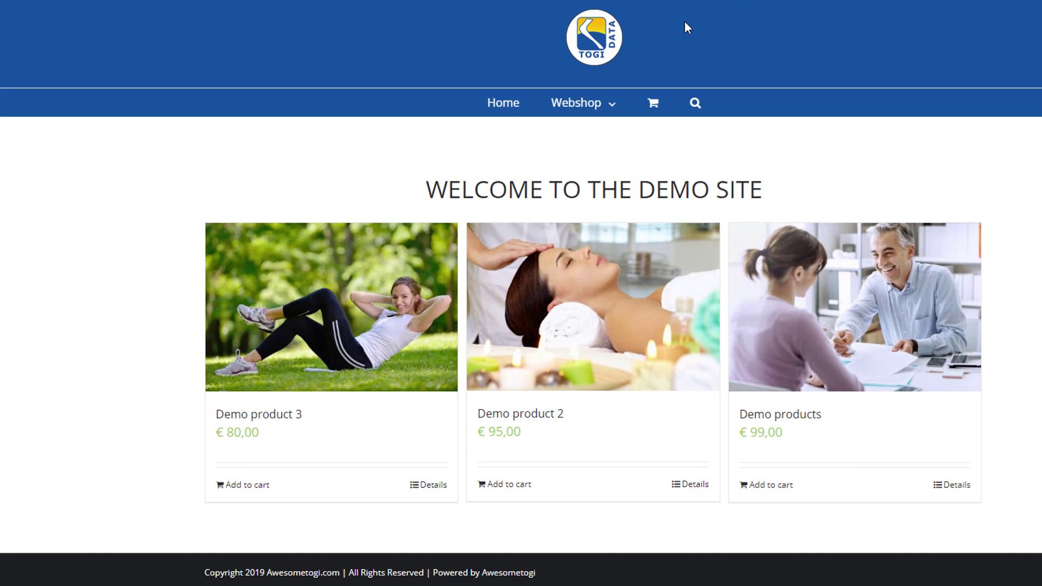
mouse_move(618, 104)
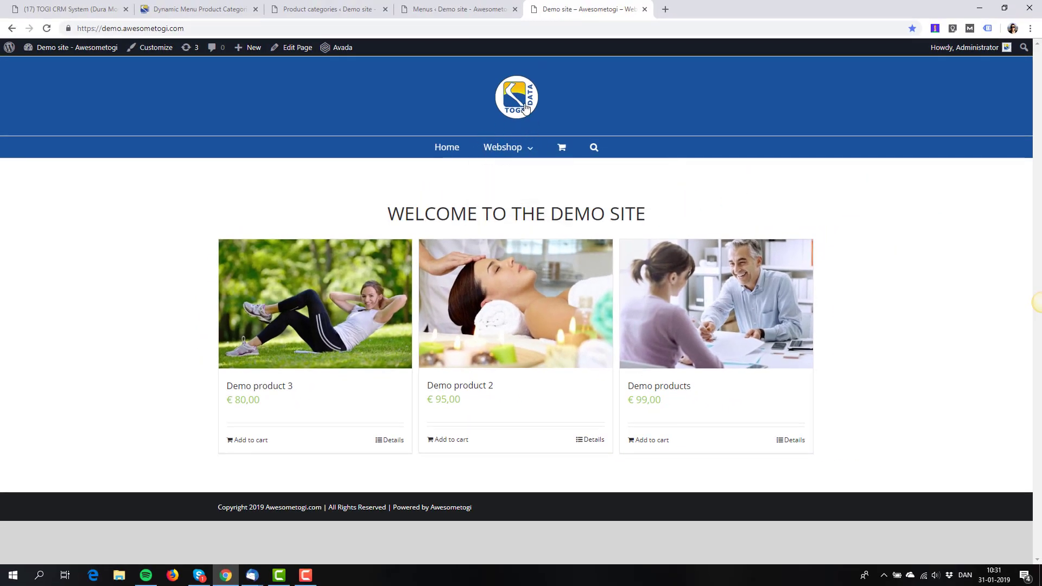
- Enable Remove Grouping for the Webshop menu item, save the menu and switch to the demo site
click(456, 8)
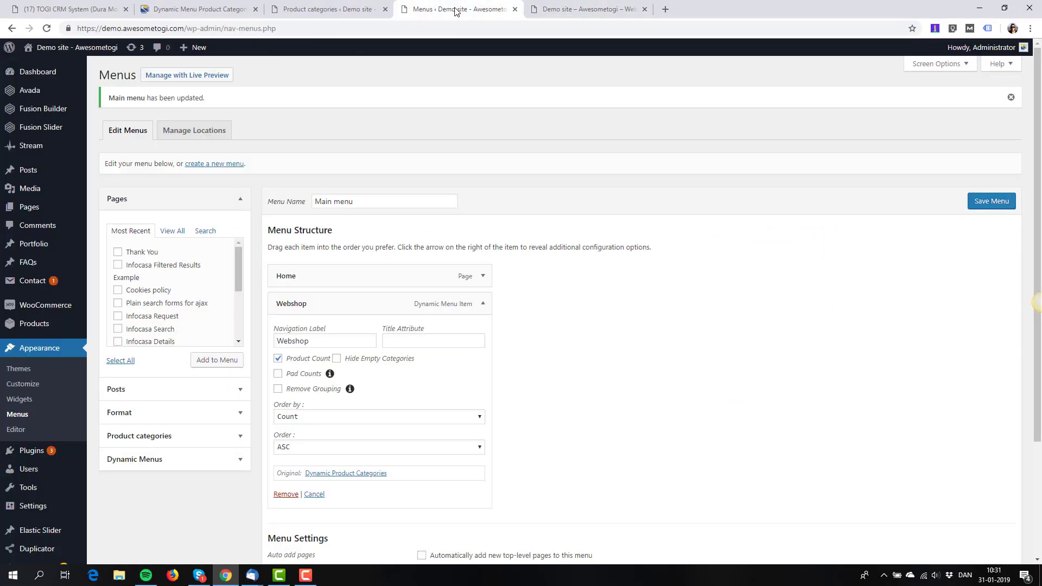
click(278, 389)
click(984, 203)
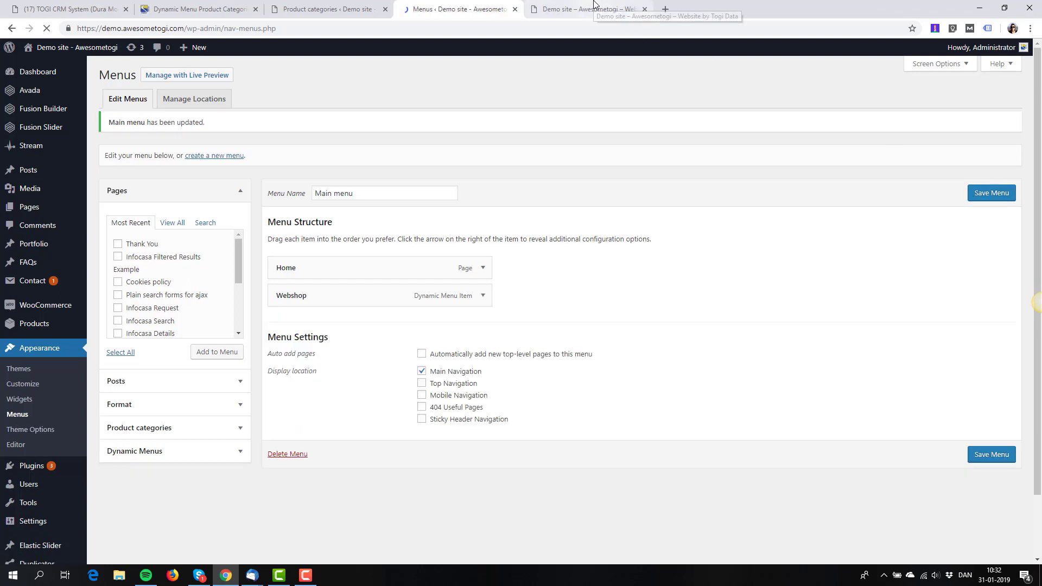
click(595, 6)
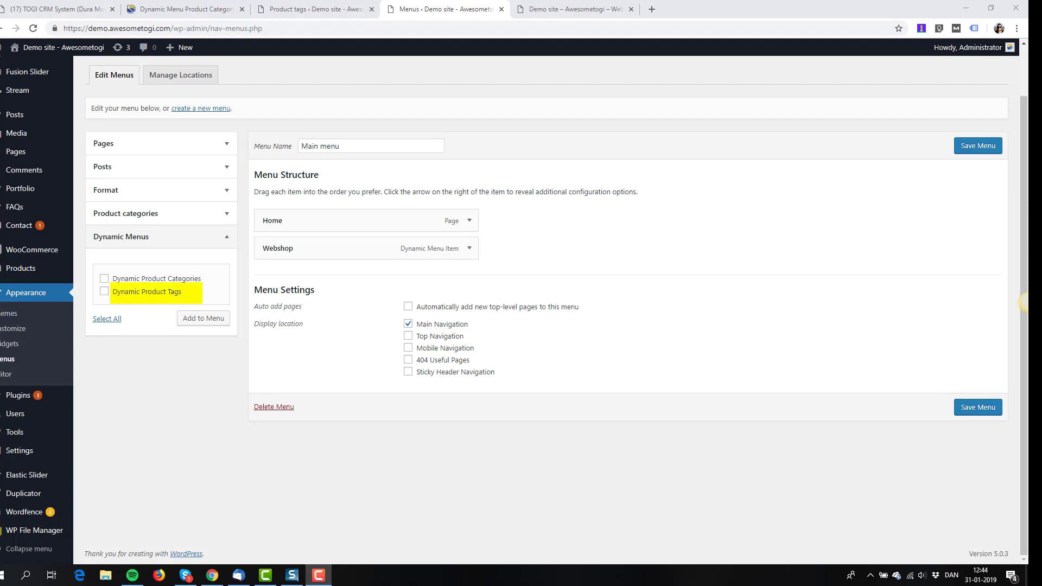
- Review the existing product tags, then add Dynamic Product Tags to the Main menu and save it
click(335, 9)
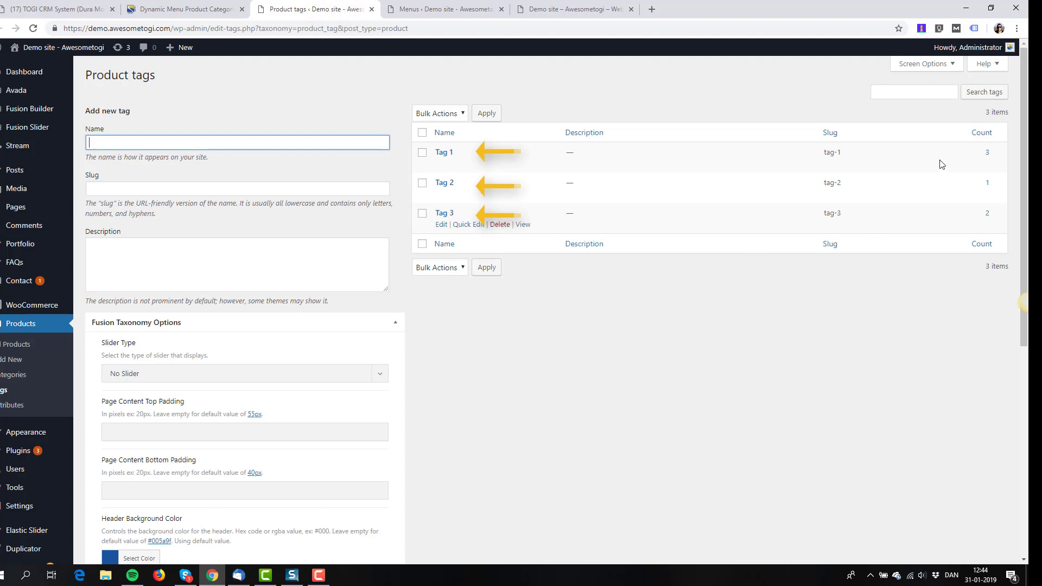
click(425, 10)
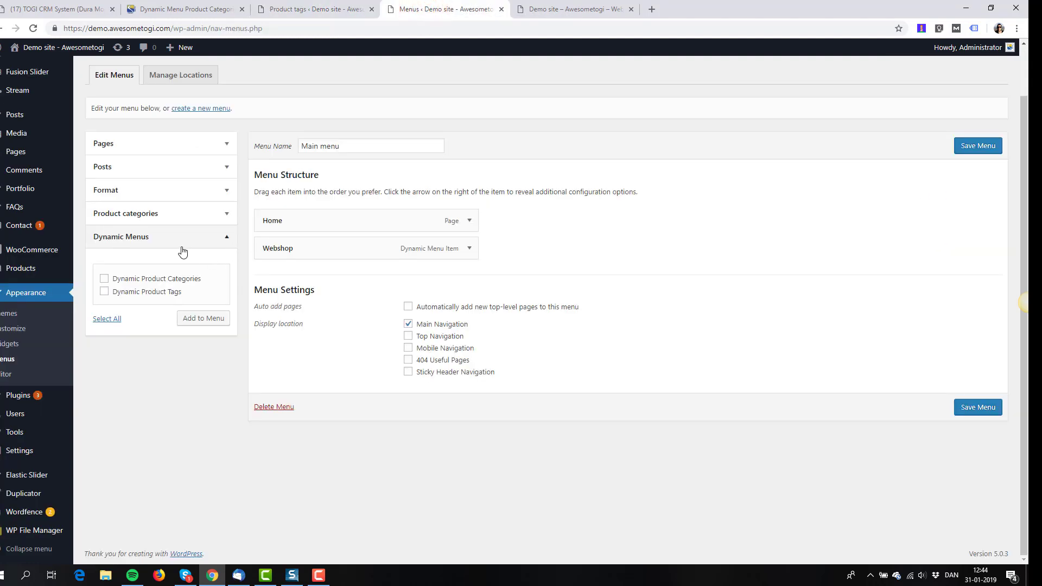
click(104, 293)
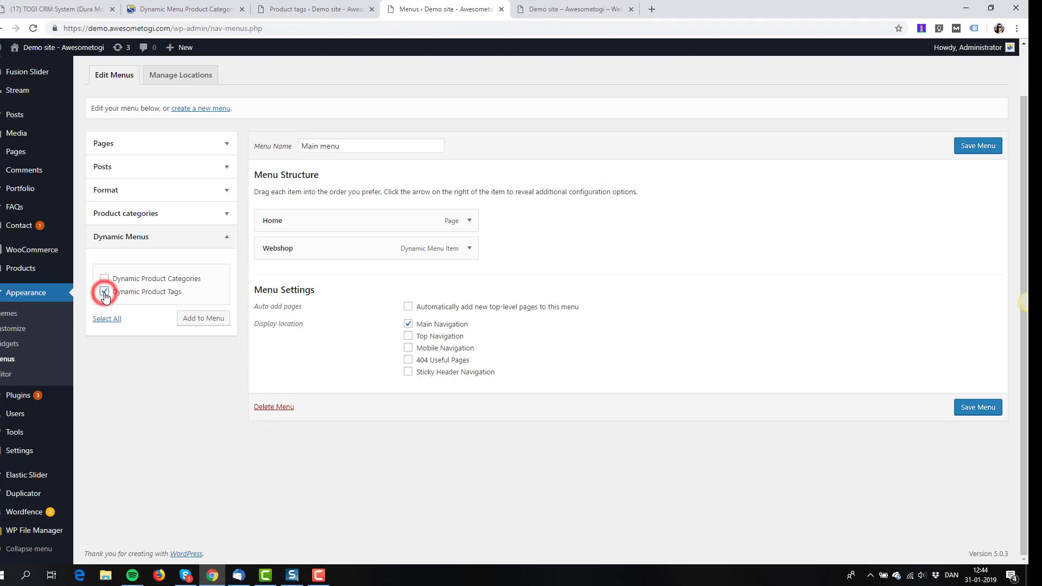
click(194, 324)
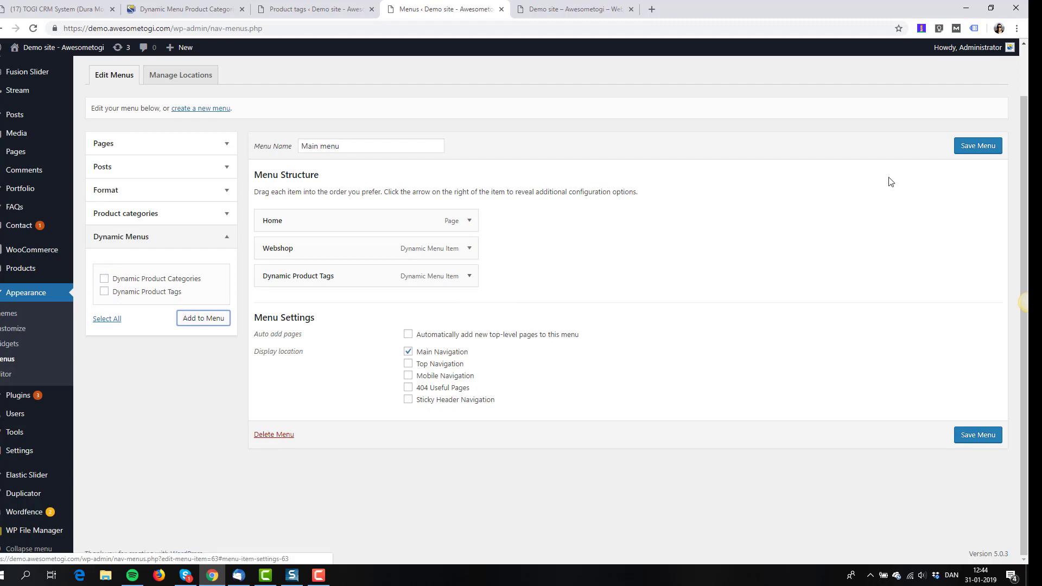
click(993, 145)
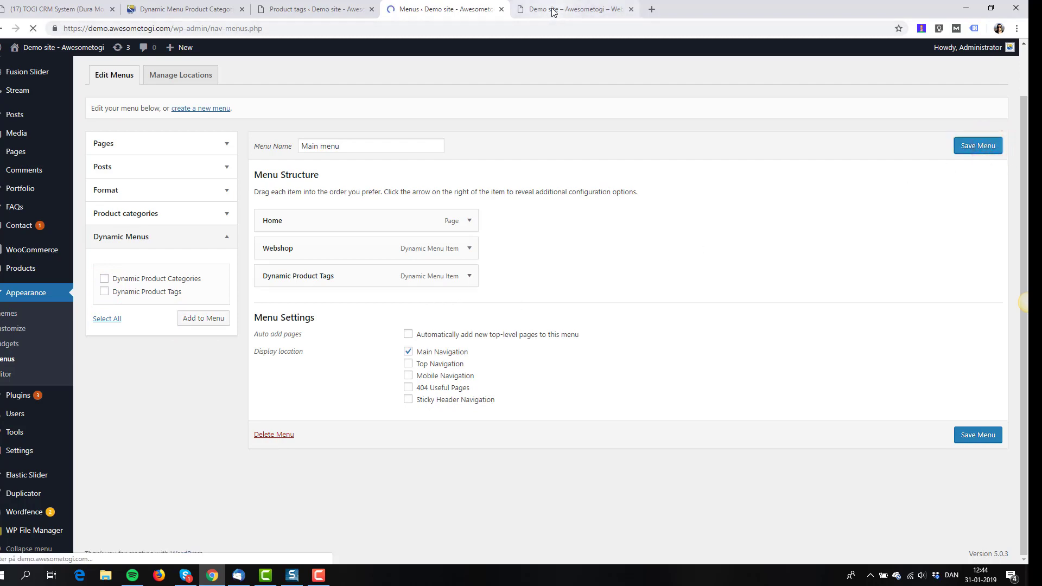
- Reload the demo site's home page and open Tag 1 from the Dynamic Product Tags submenu
click(551, 11)
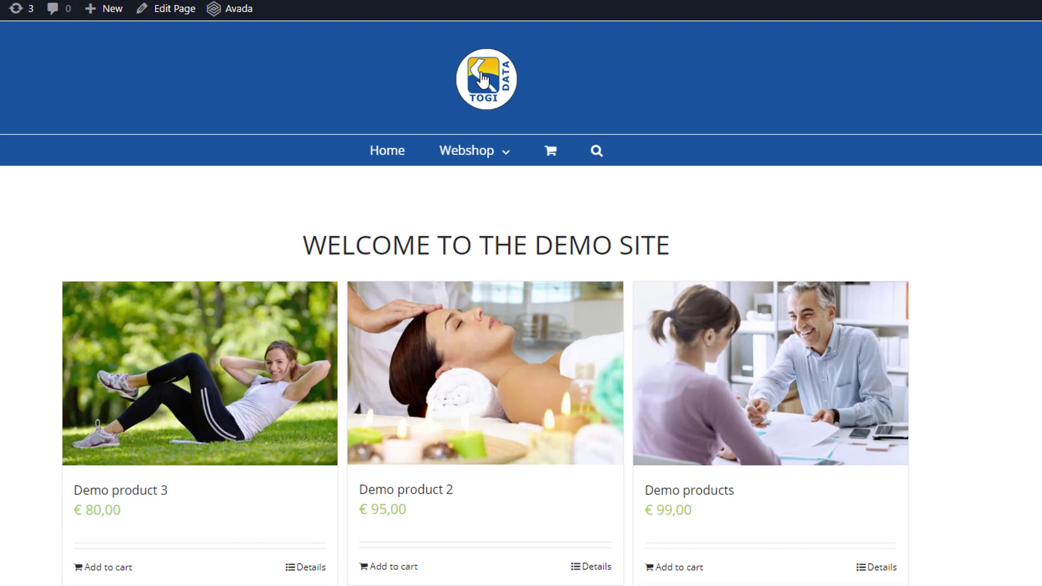
click(482, 79)
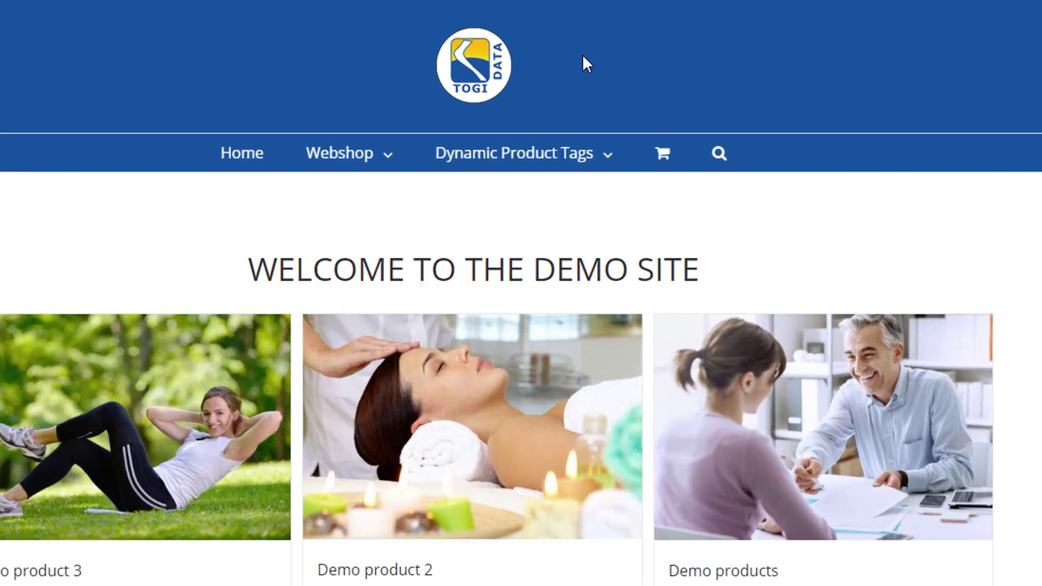
mouse_move(586, 149)
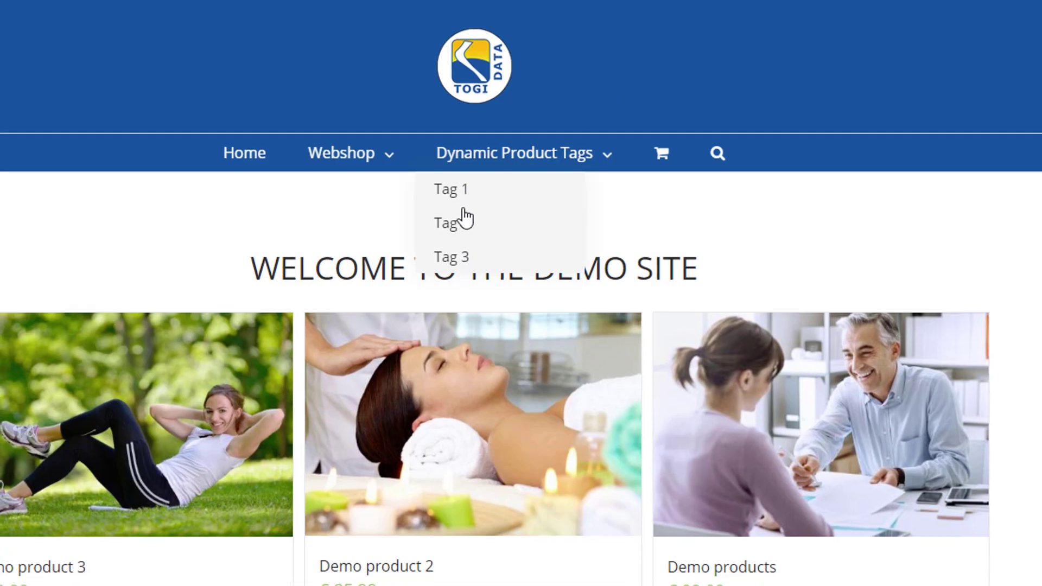
click(459, 189)
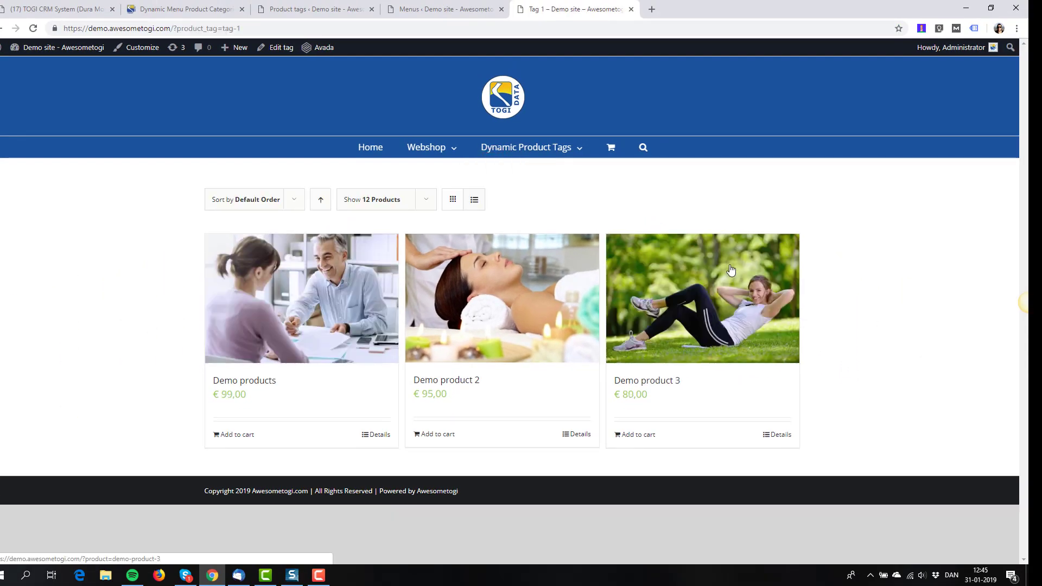
- Open the Dynamic Product Tags menu item's settings and examine its Order by and Order options
click(470, 15)
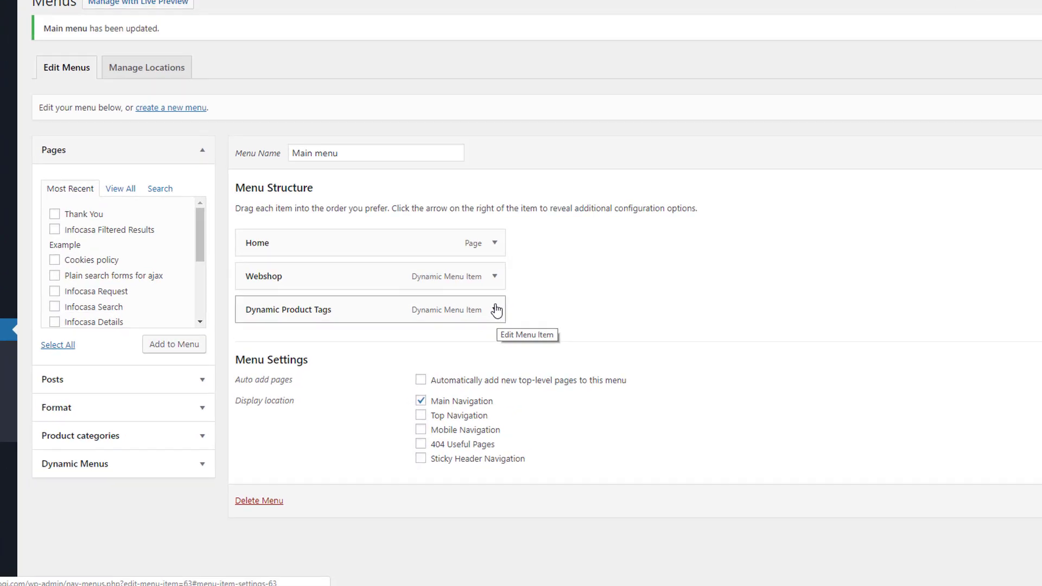
click(470, 333)
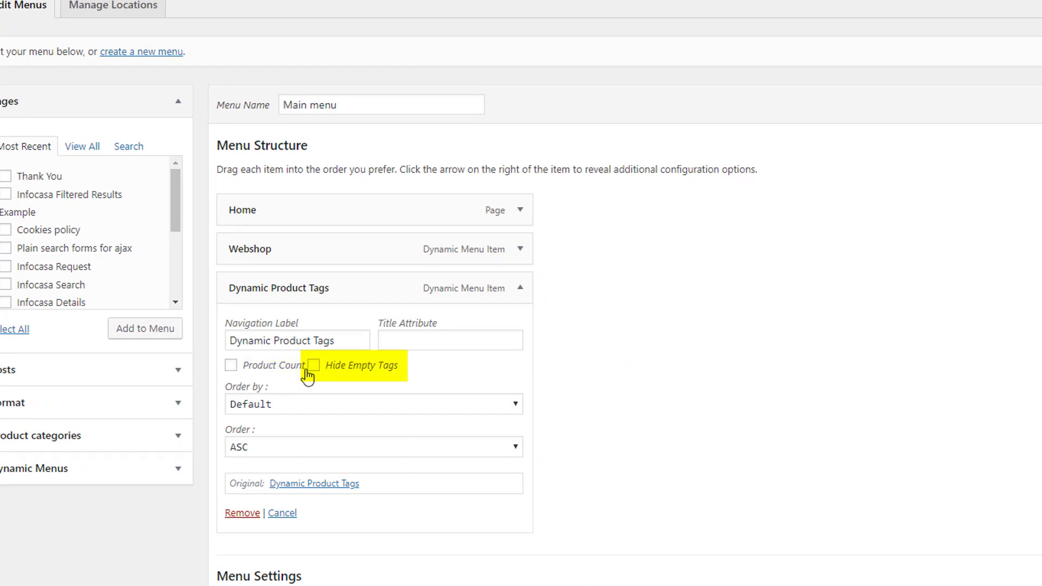
click(304, 402)
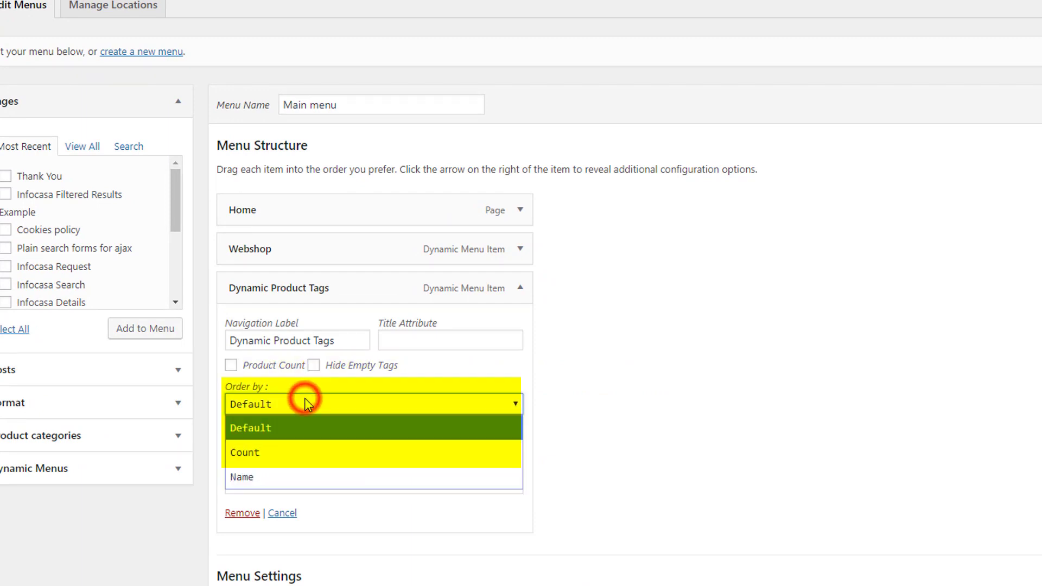
click(286, 451)
click(286, 450)
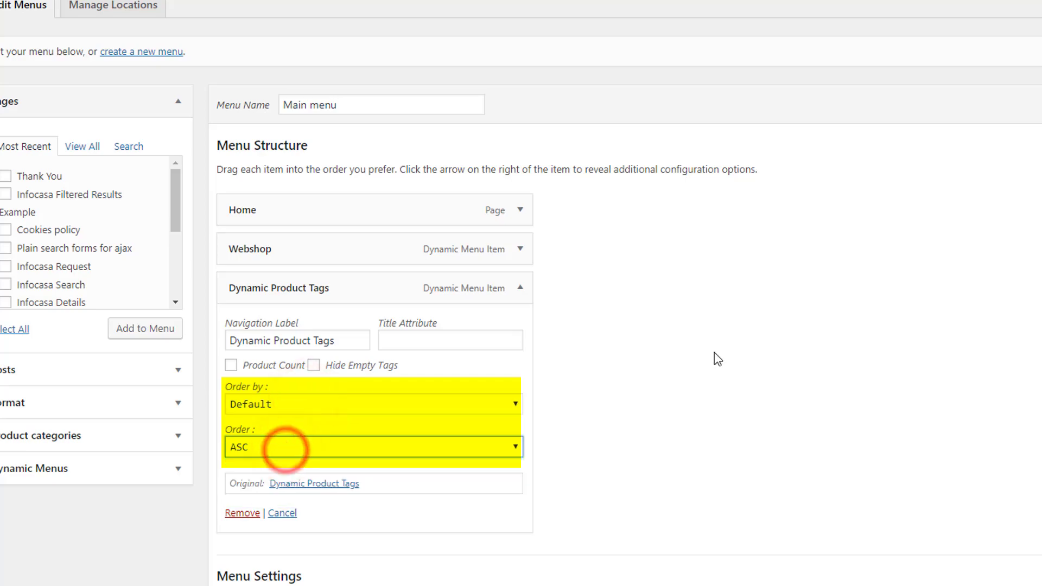